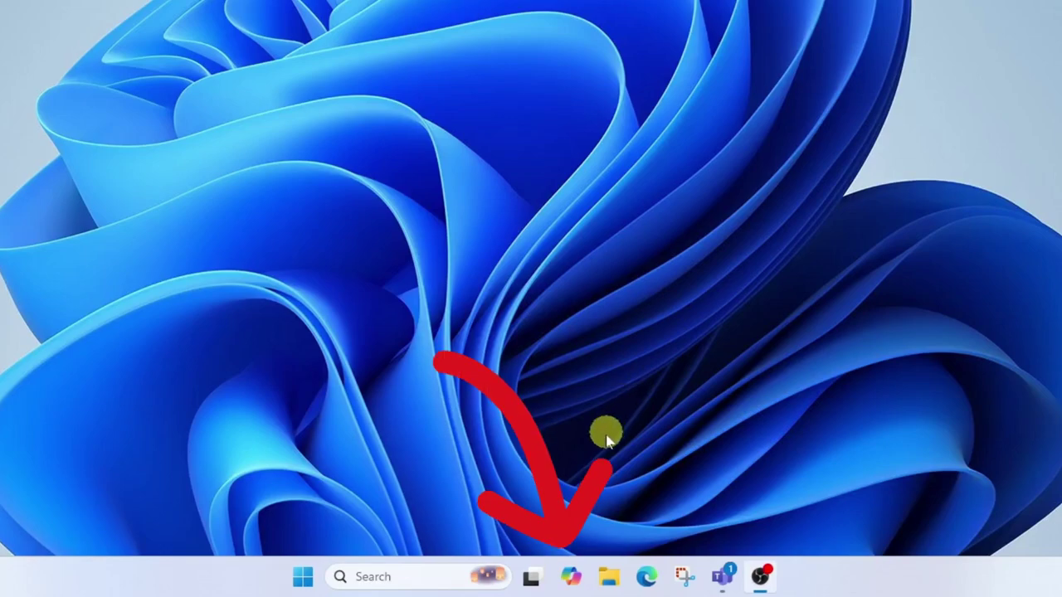
- Open Copilot and send the attached onsen photo with the message "Describe this photo."
left_click(570, 576)
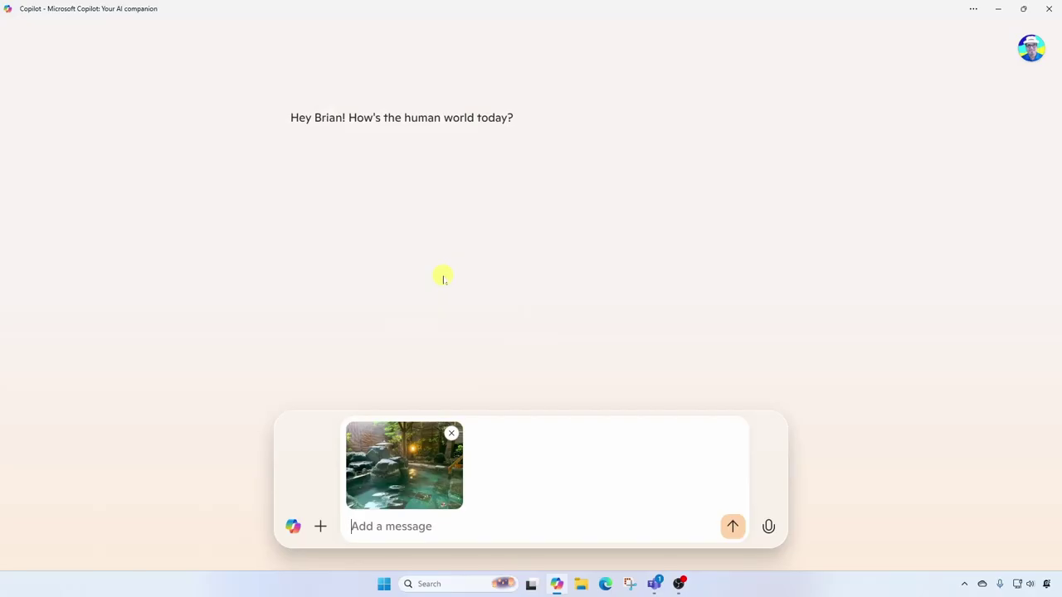
type("Describe this photo.")
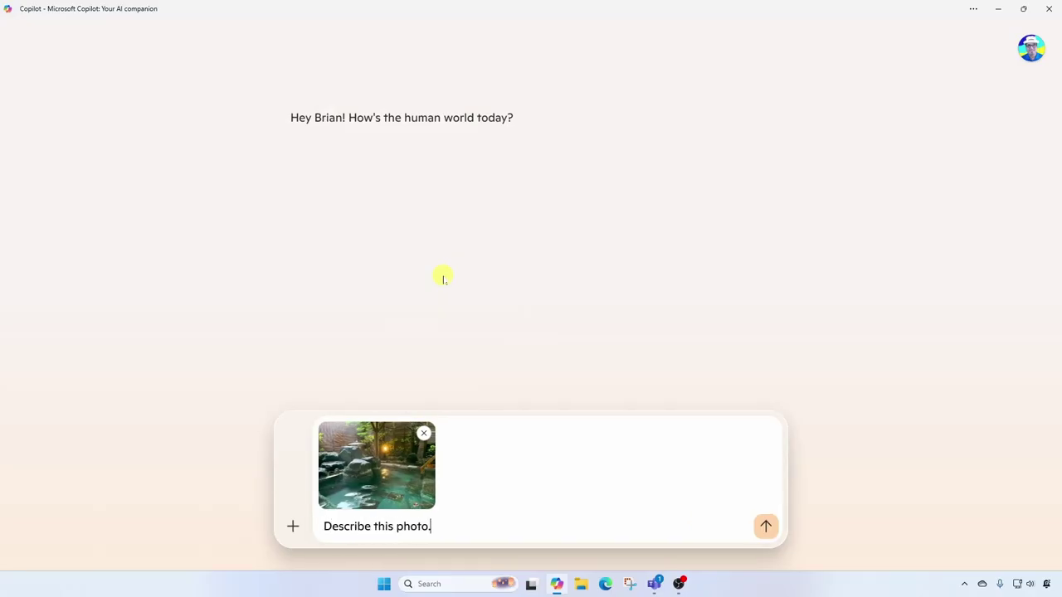
left_click(764, 528)
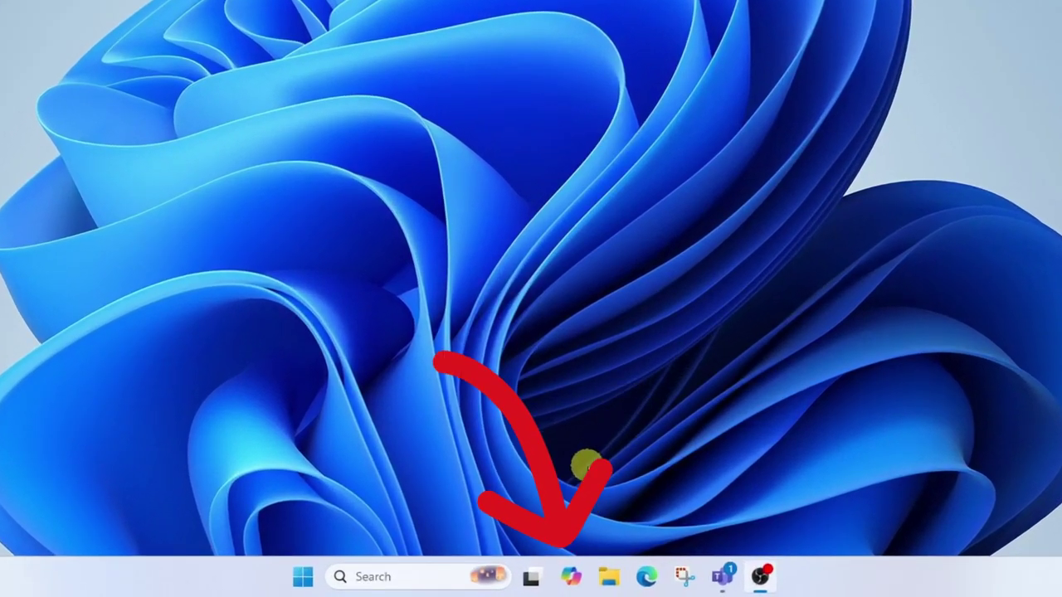
- Search Windows for "copilot", check the app's taskbar pinning option, and dismiss the search without changing it
left_click(580, 588)
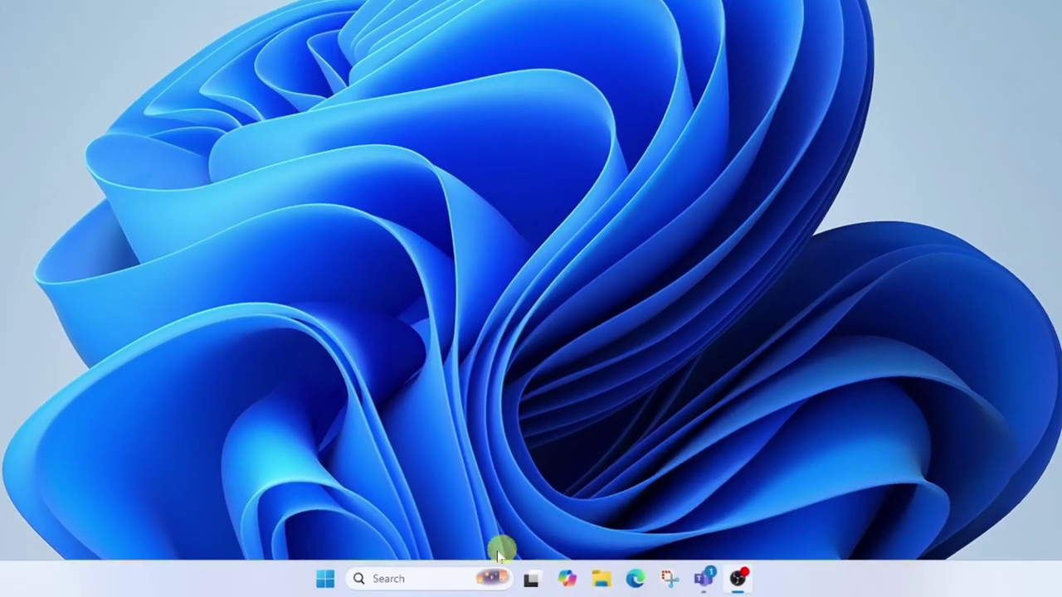
left_click(440, 578)
type("copilot")
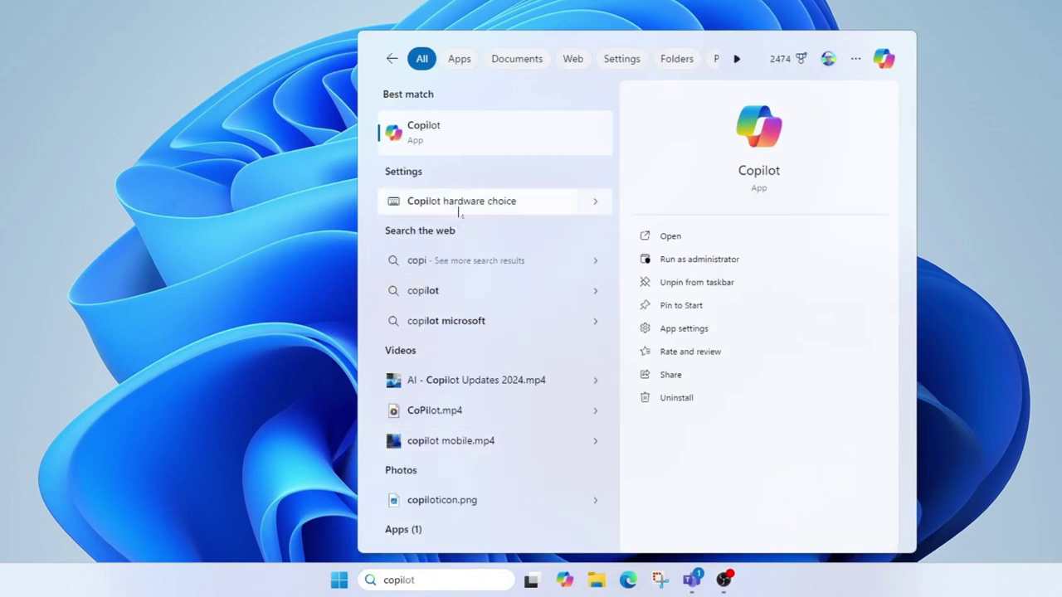
right_click(482, 142)
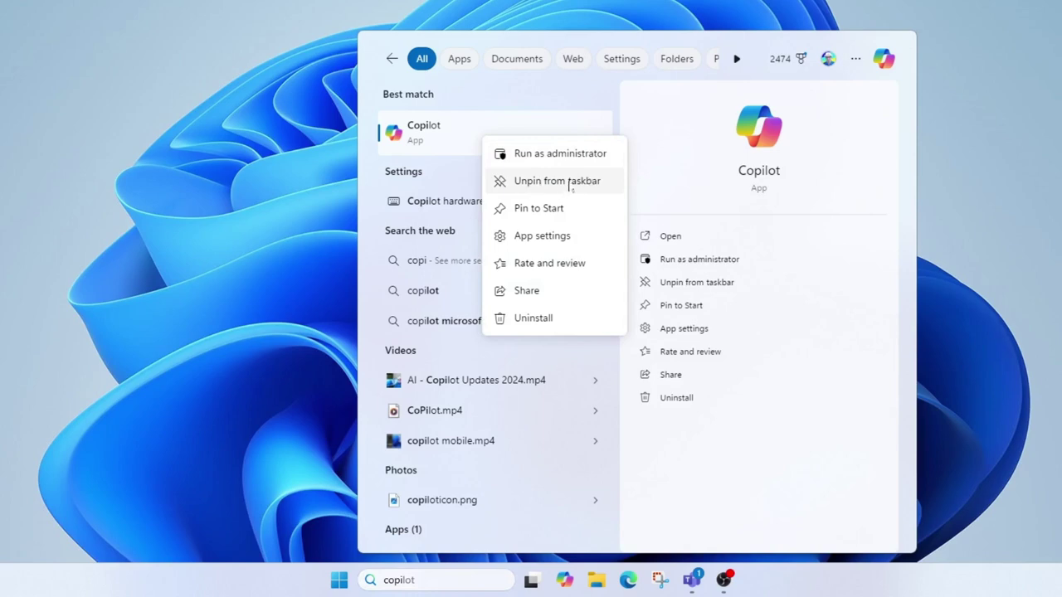
key("Escape")
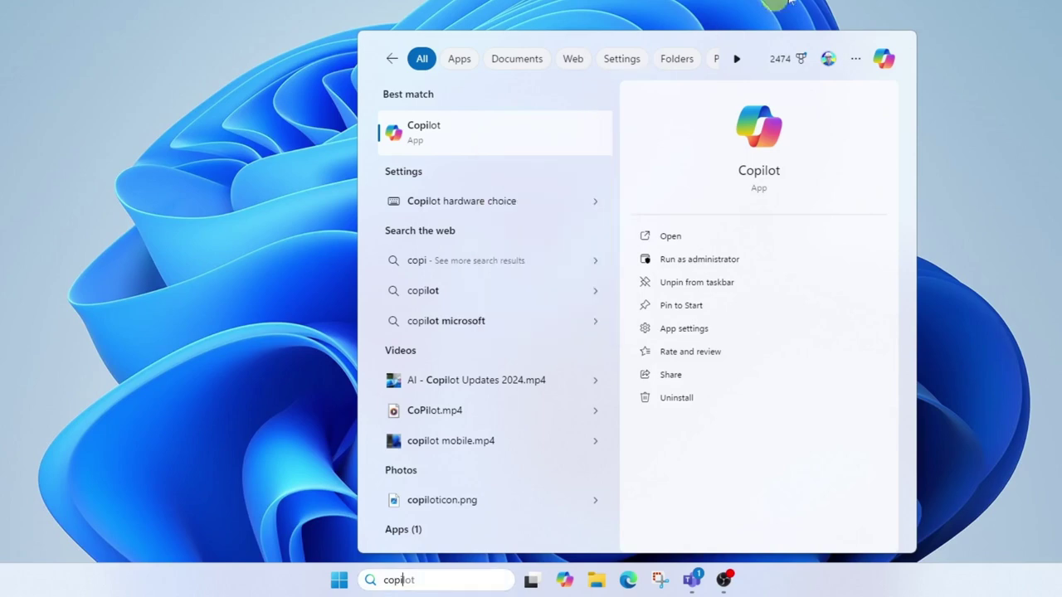
key("Escape")
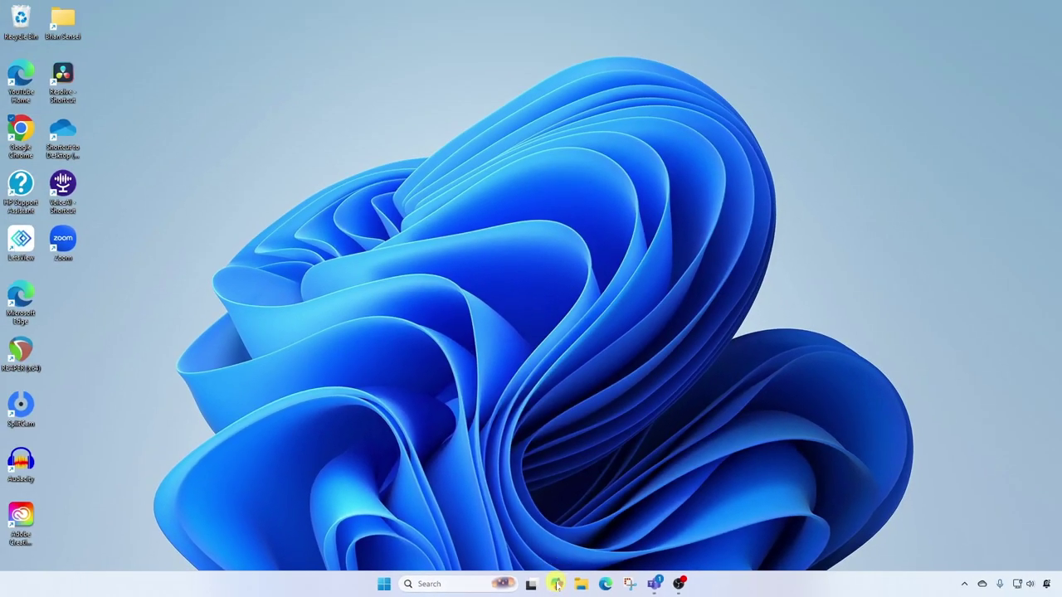
- Open Copilot, maximize its window and look through the home page's suggested topics
left_click(564, 580)
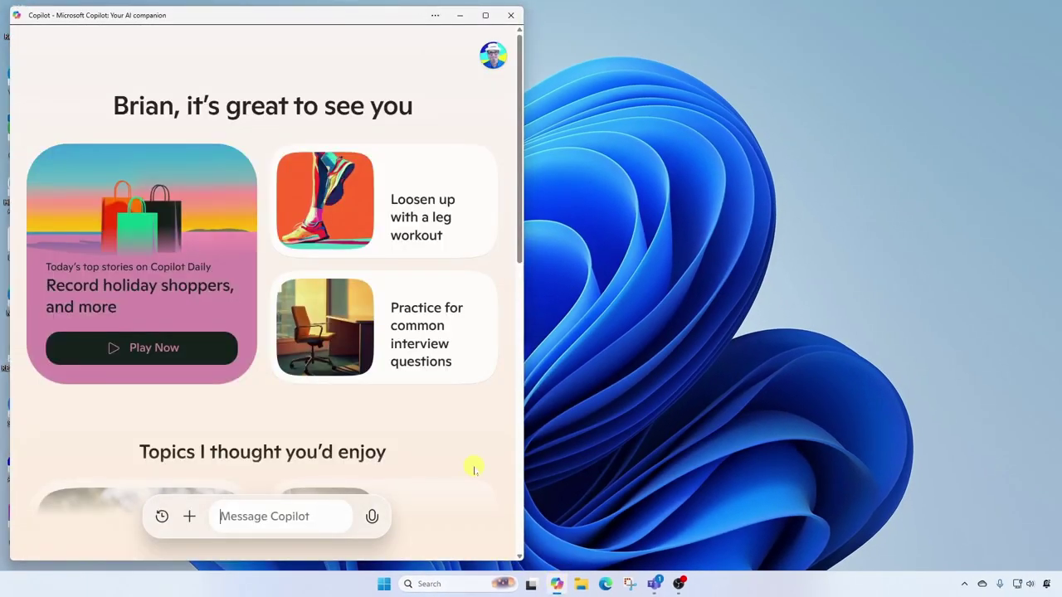
left_click(485, 15)
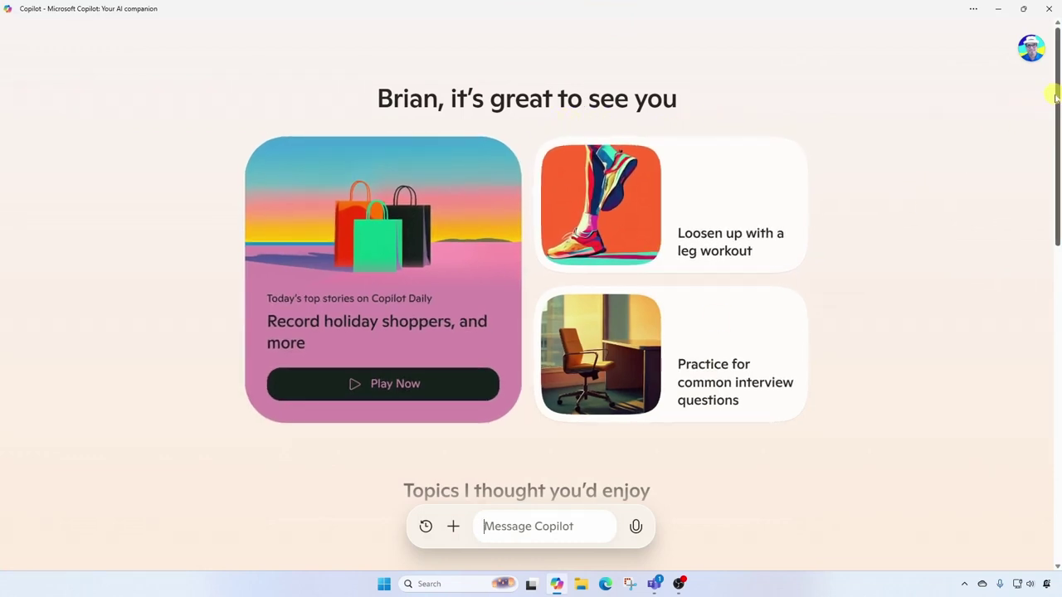
mouse_move(1055, 97)
left_mouse_down()
mouse_move(1057, 394)
mouse_move(1045, 444)
left_mouse_up()
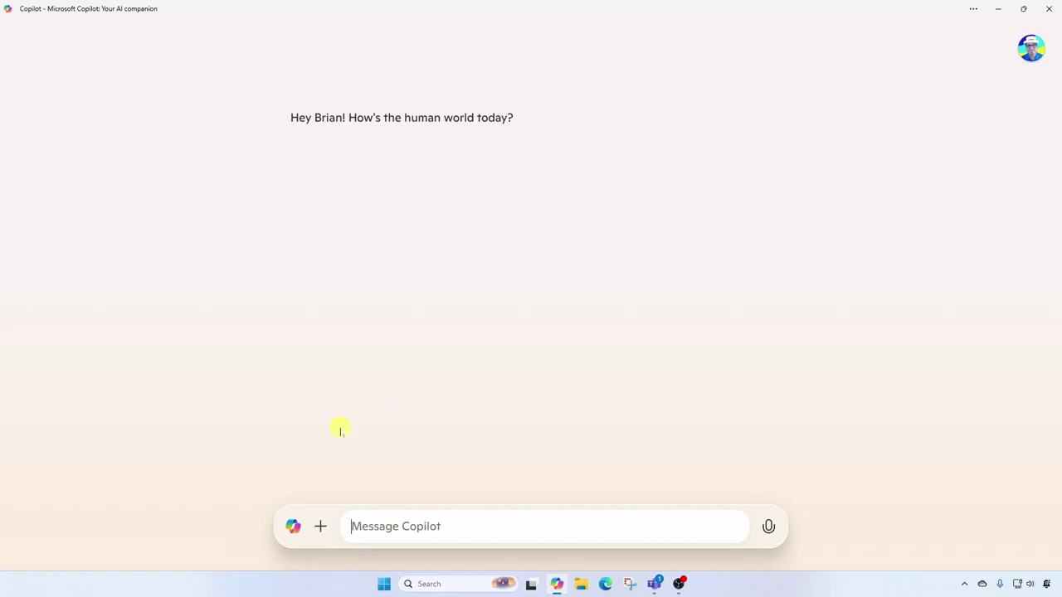
- Upload Onsen.jpg from the Pictures folder and send it with the message "Describe this photo."
left_click(324, 528)
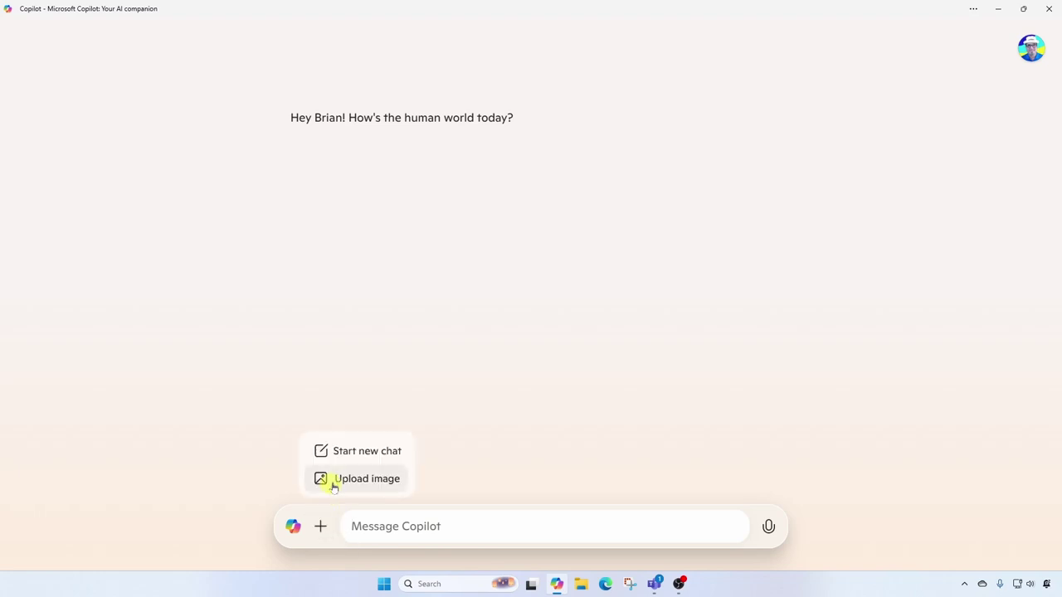
left_click(384, 479)
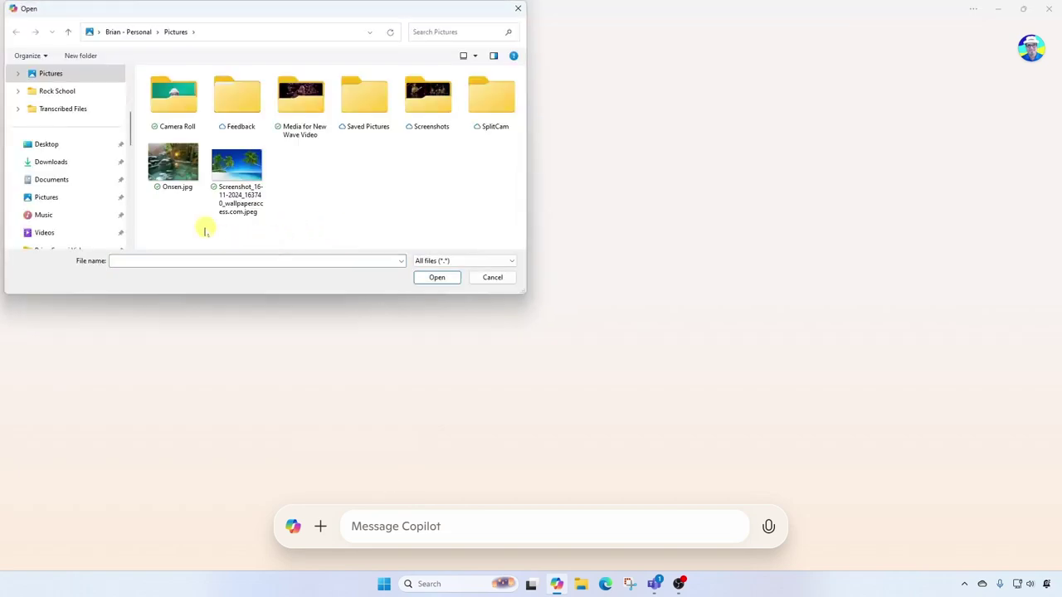
left_click(184, 166)
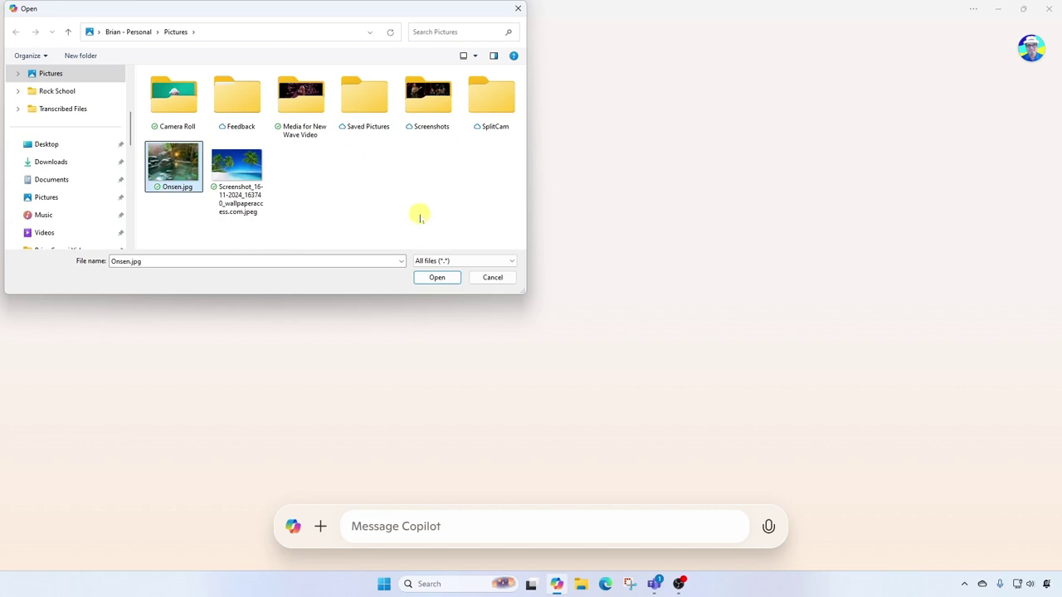
left_click(440, 278)
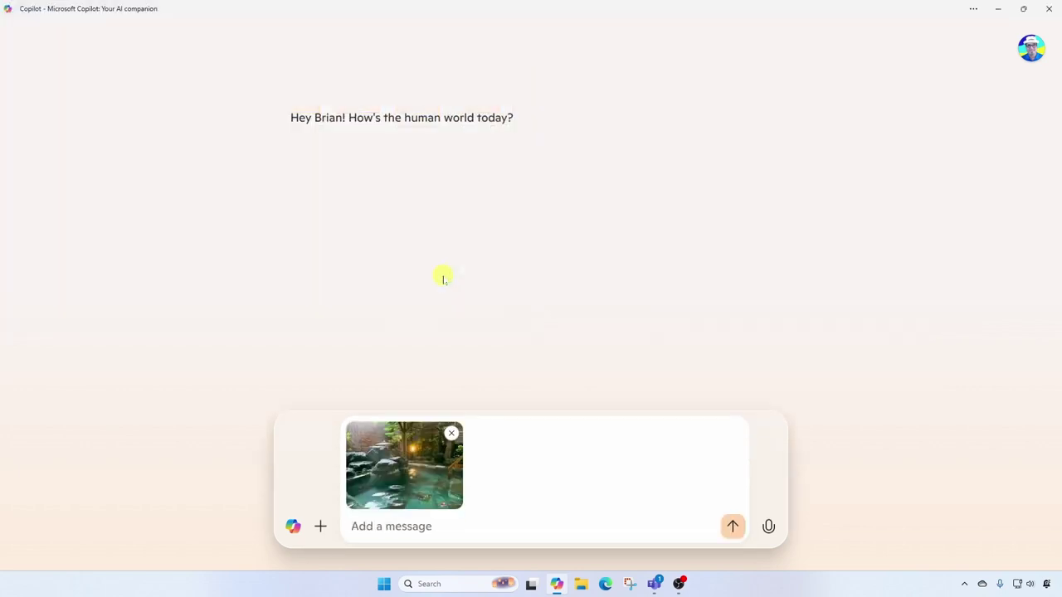
type("Describe this photo.")
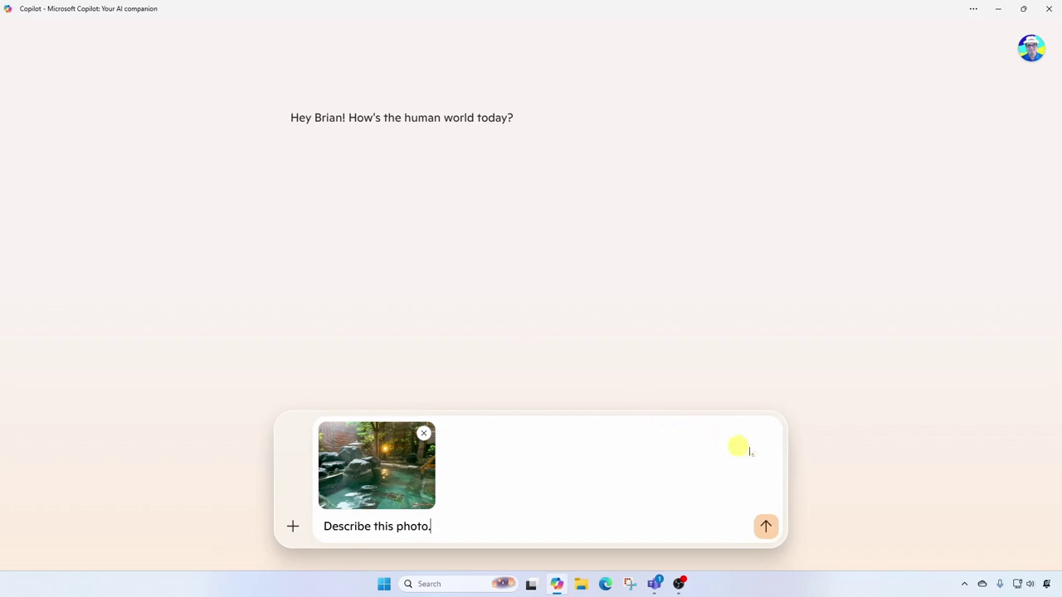
left_click(765, 526)
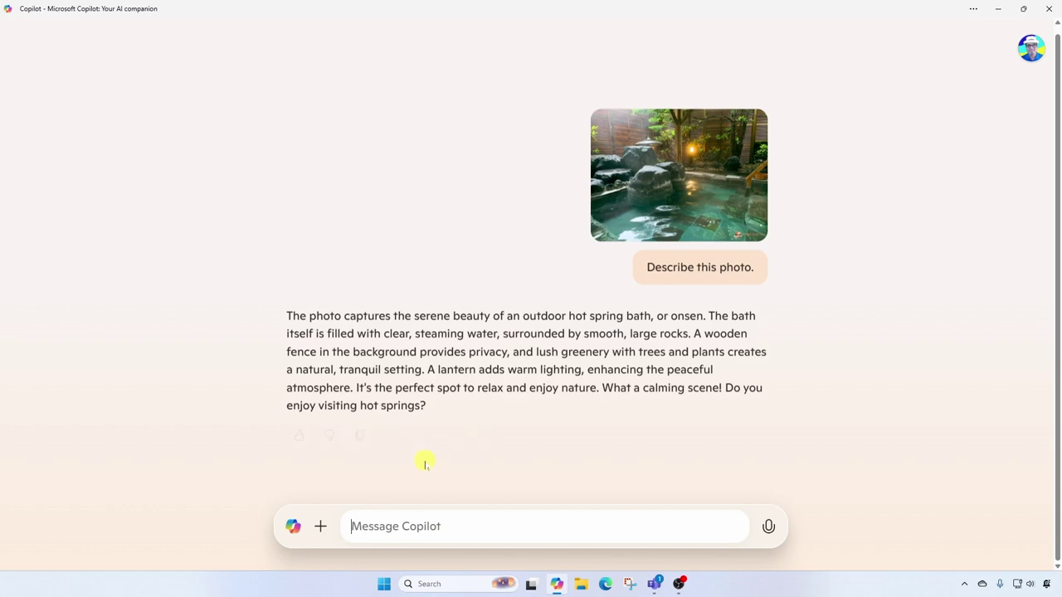
- Upload Onsen.jpg with the message "Create an anime-style image of this photo." and compare the generated image with the original
left_click(320, 525)
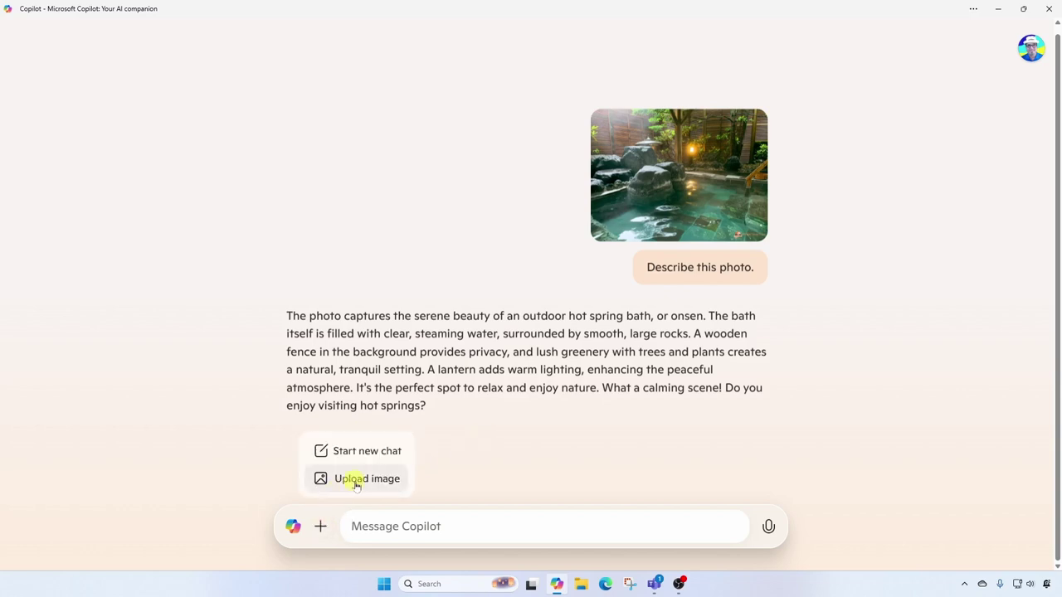
left_click(354, 480)
left_click(173, 162)
left_click(437, 277)
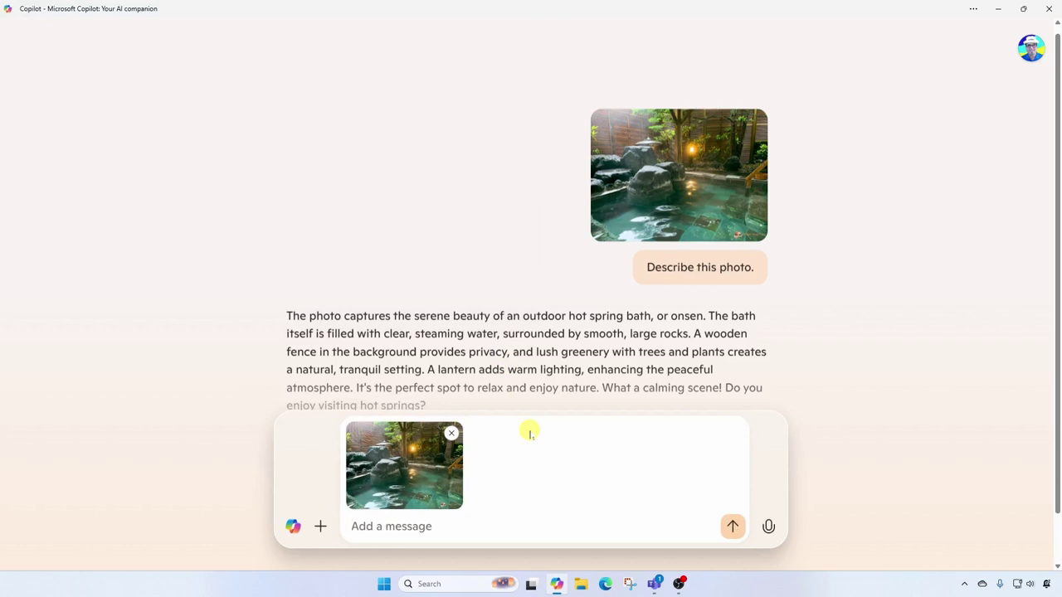
type("Create an anime-style image of this photo.")
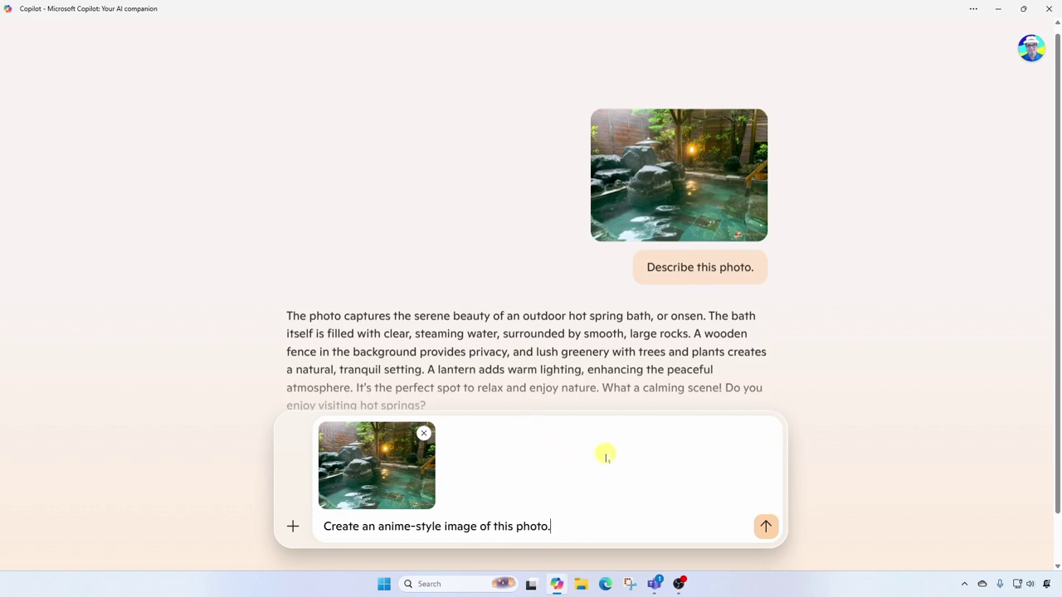
left_click(765, 527)
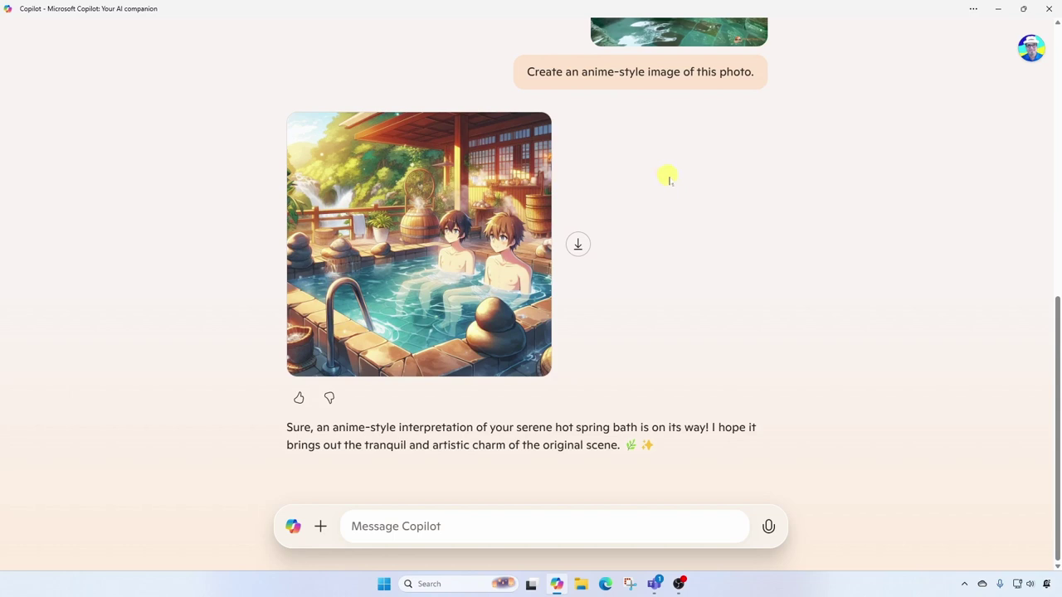
scroll(872, 204, "up", 1)
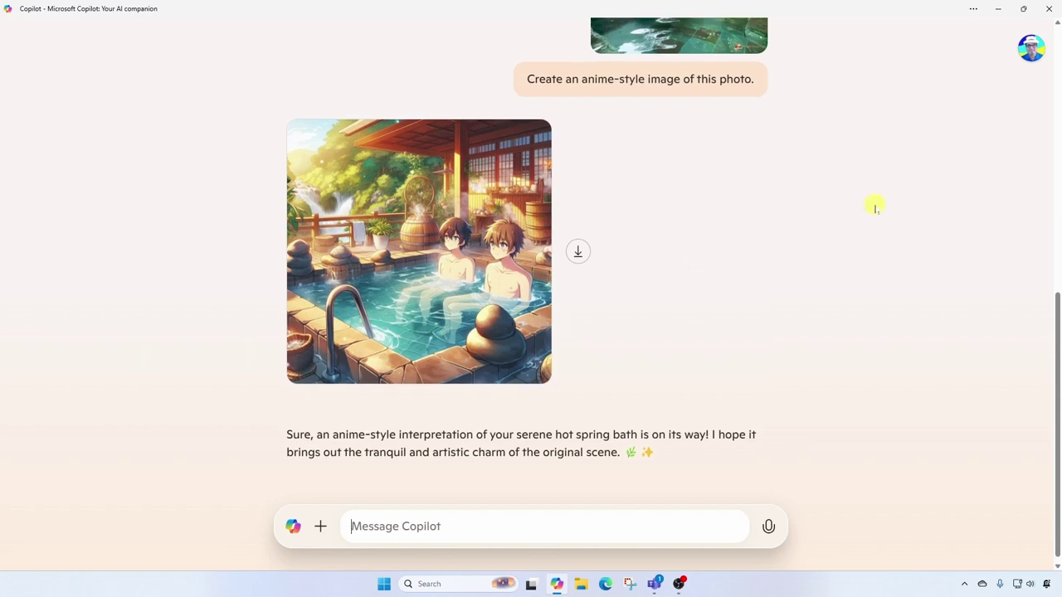
scroll(875, 208, "up", 1)
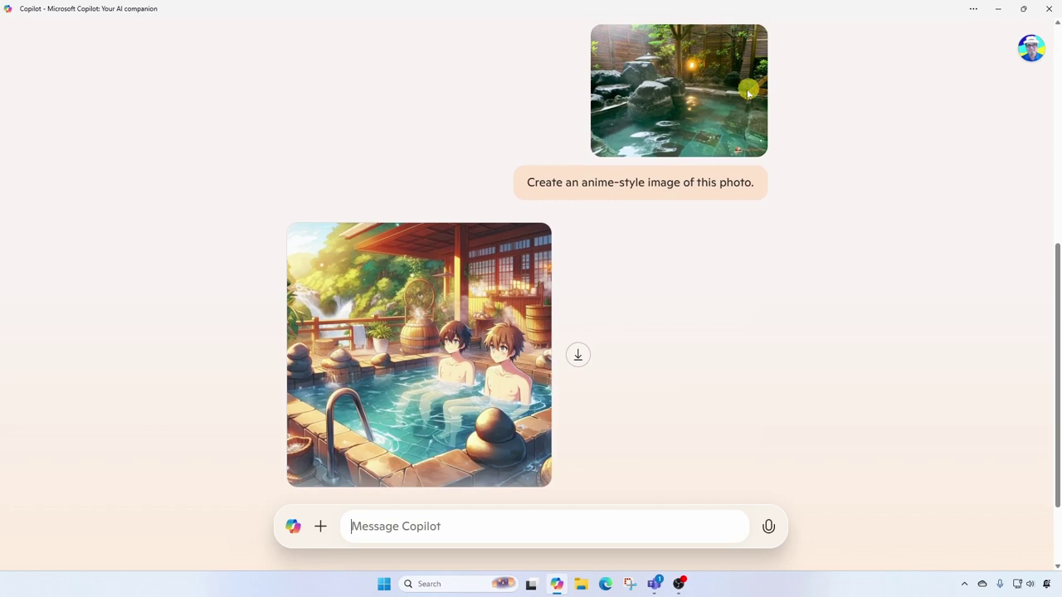
scroll(846, 208, "up", 1)
scroll(846, 209, "down", 1)
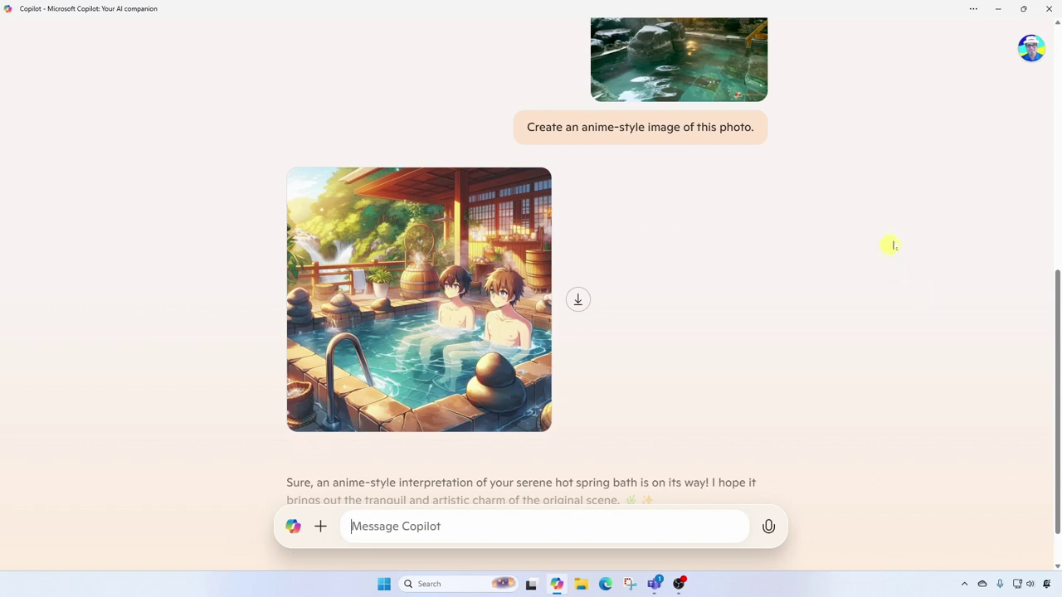
scroll(866, 326, "down", 1)
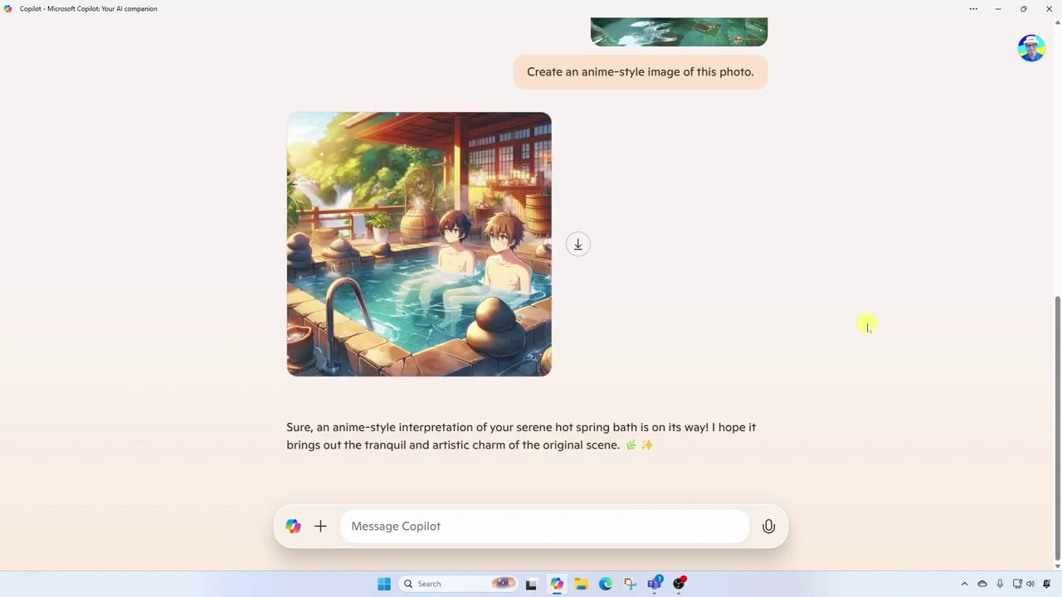
- Start a voice conversation with microphone access allowed and set Copilot's voice to Canyon
left_click(769, 528)
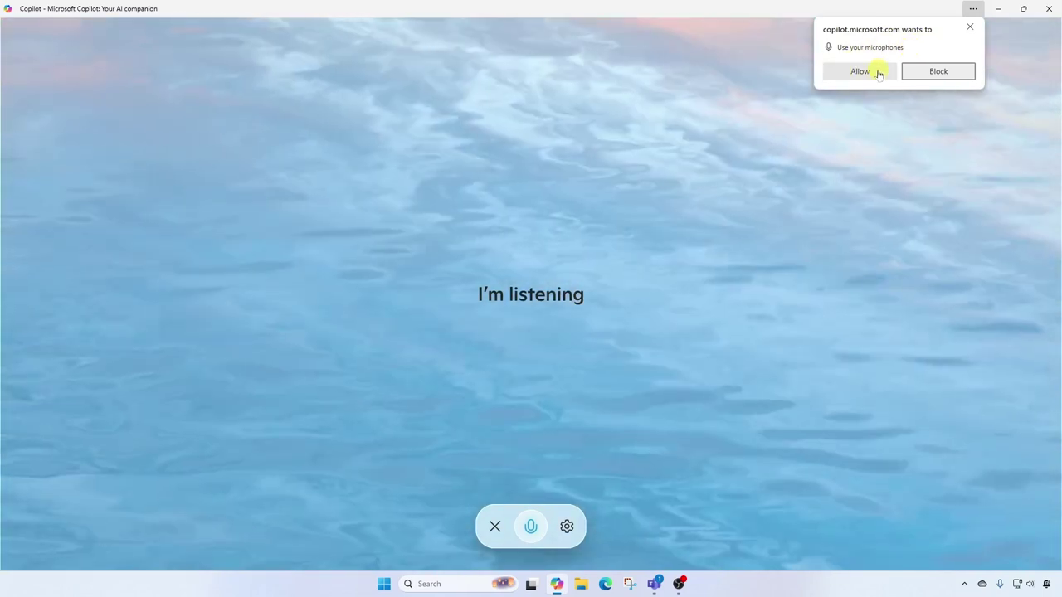
left_click(879, 73)
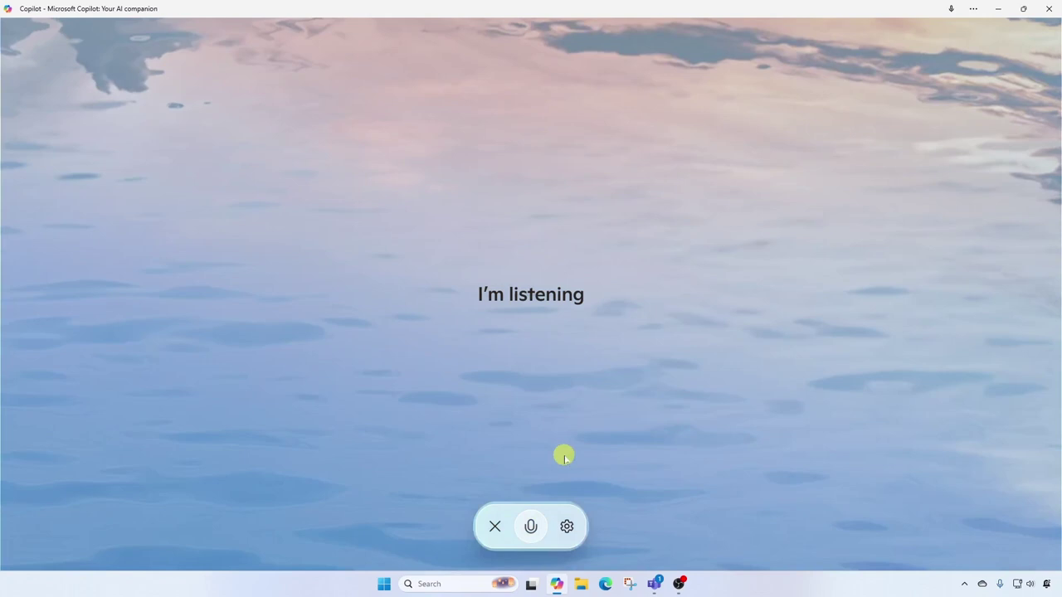
left_click(566, 527)
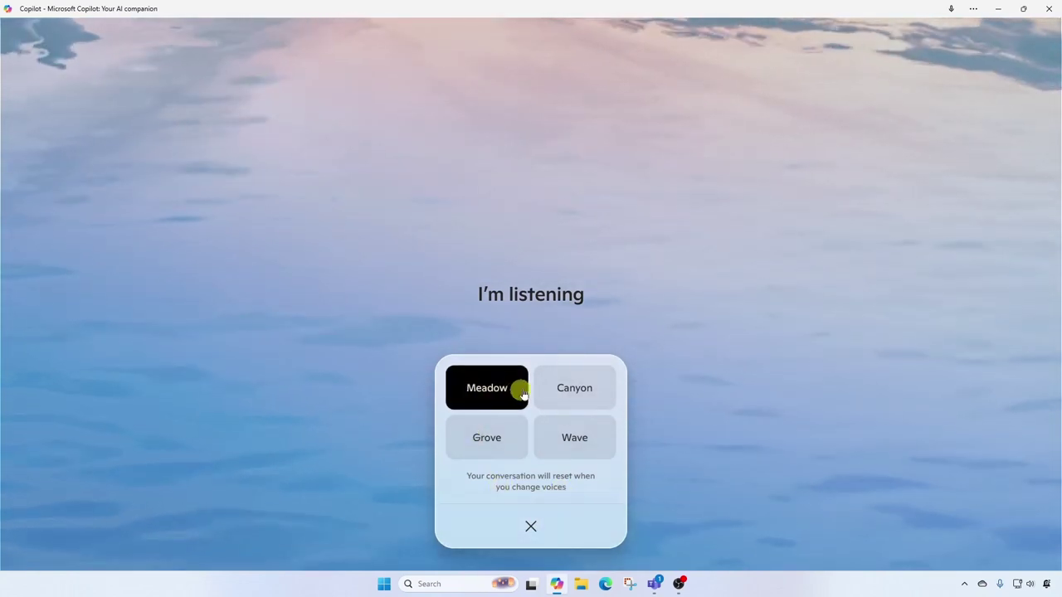
left_click(573, 395)
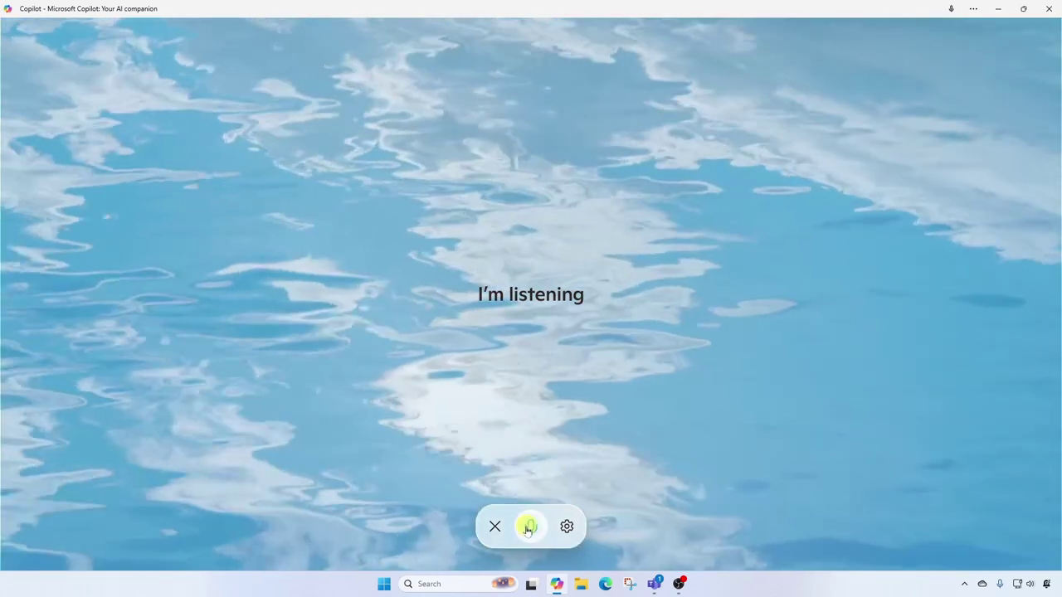
- Mute the microphone and end the voice conversation
left_click(528, 527)
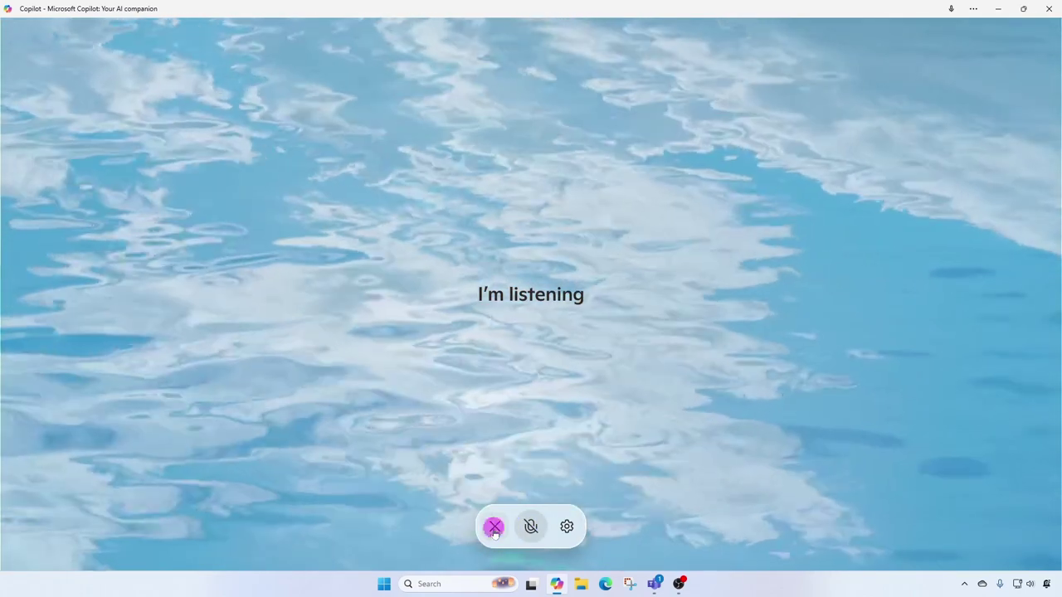
left_click(494, 526)
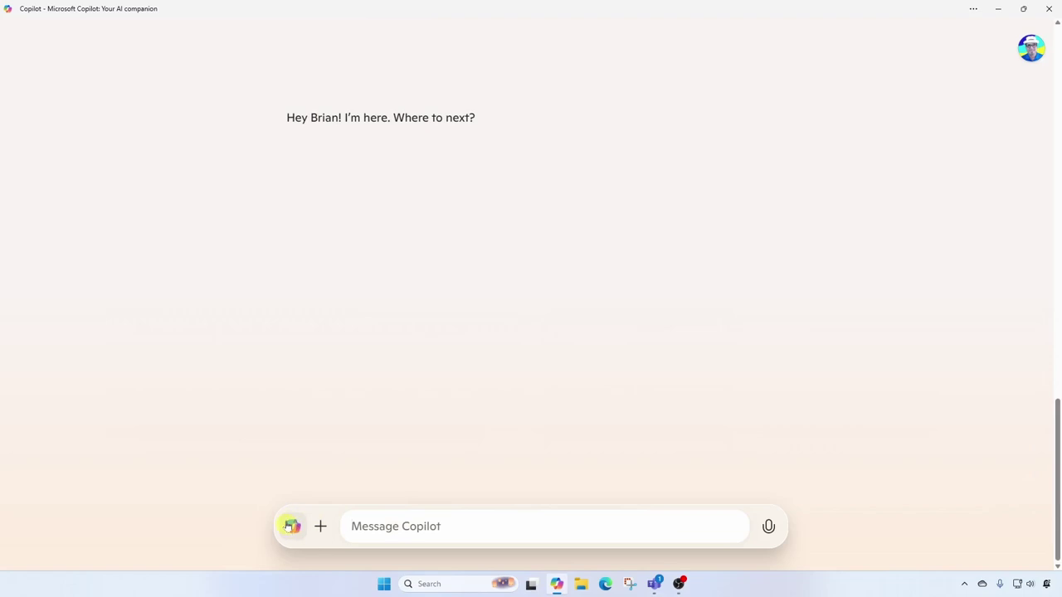
- Review the past conversation "Description of Onsen Photo" from the chat history up to its first message, and close Copilot
left_click(292, 527)
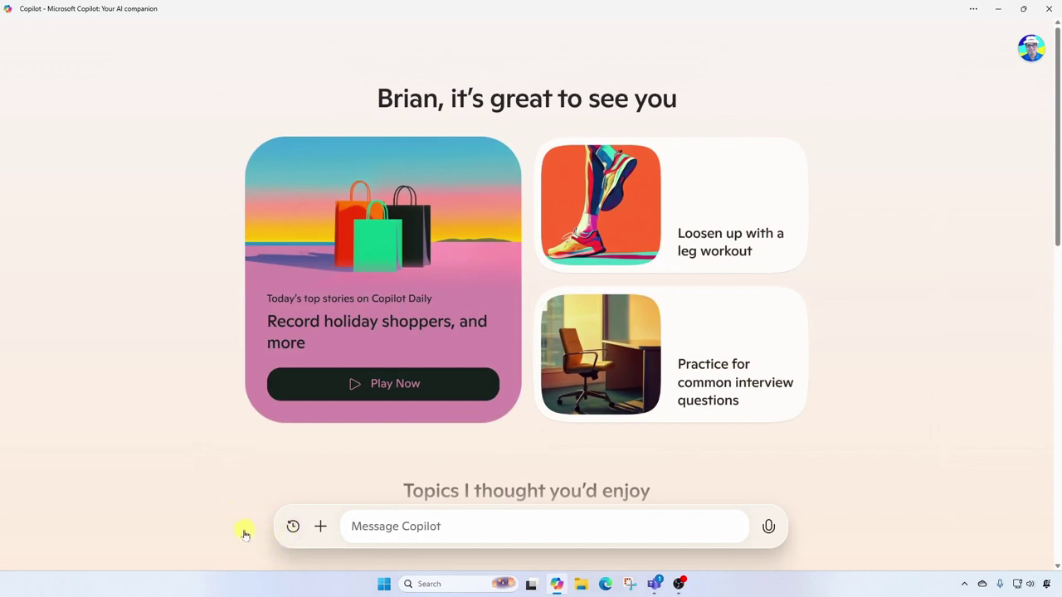
left_click(292, 527)
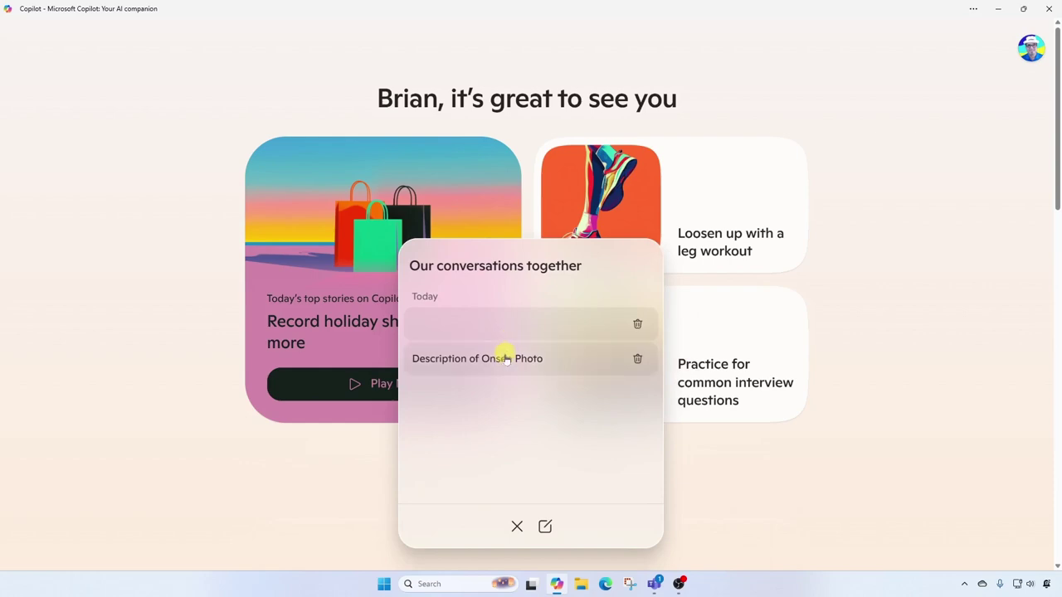
left_click(483, 358)
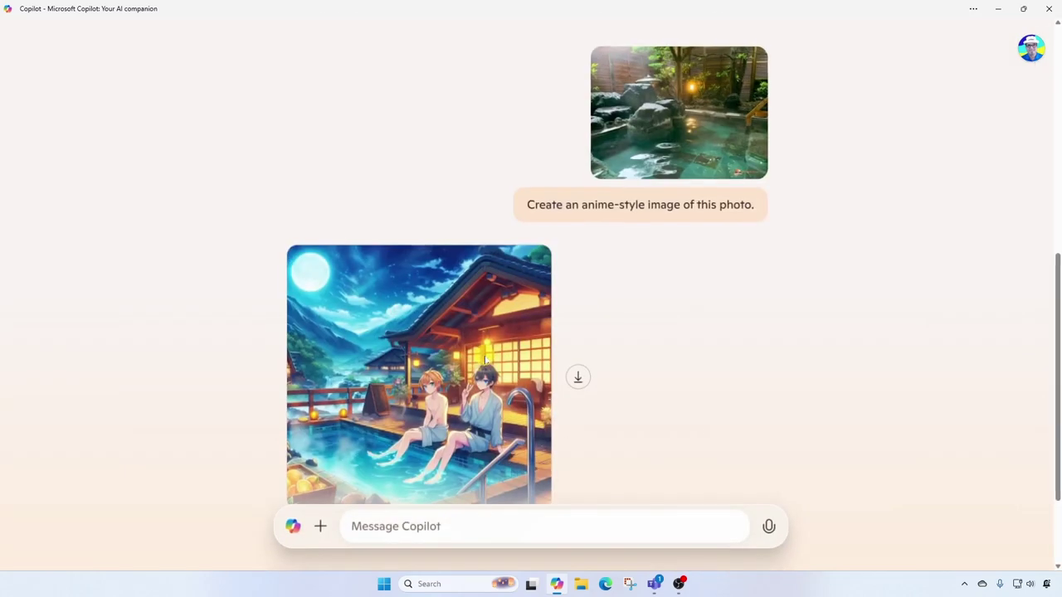
scroll(840, 285, "up", 6)
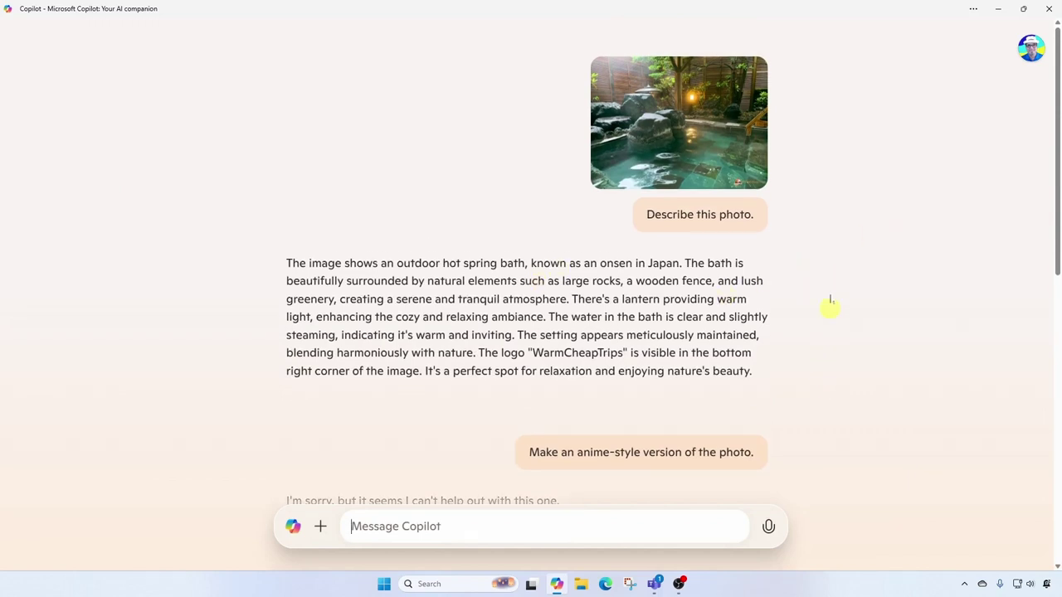
left_click(1048, 9)
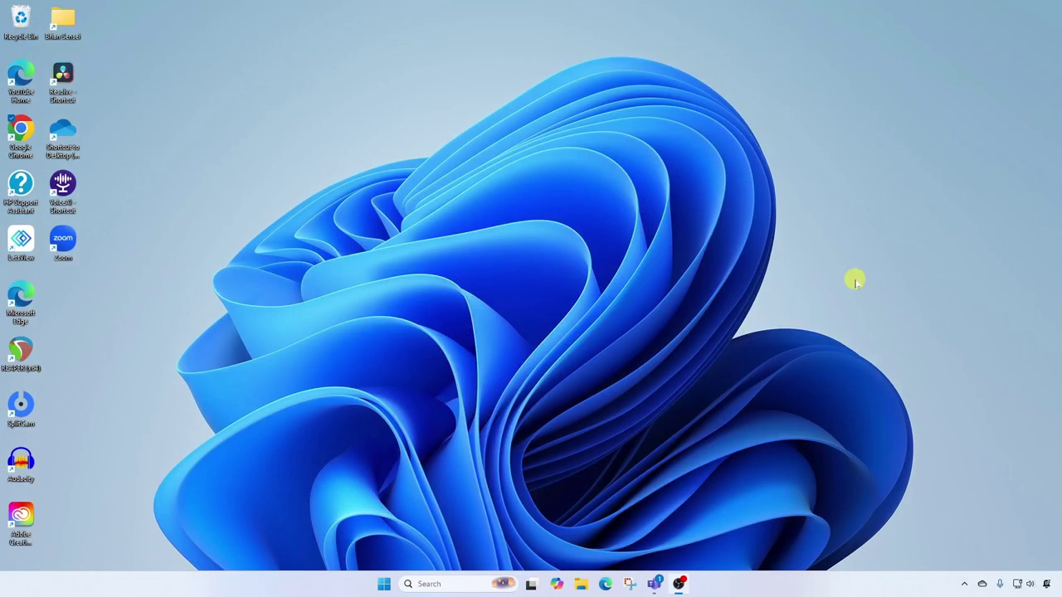